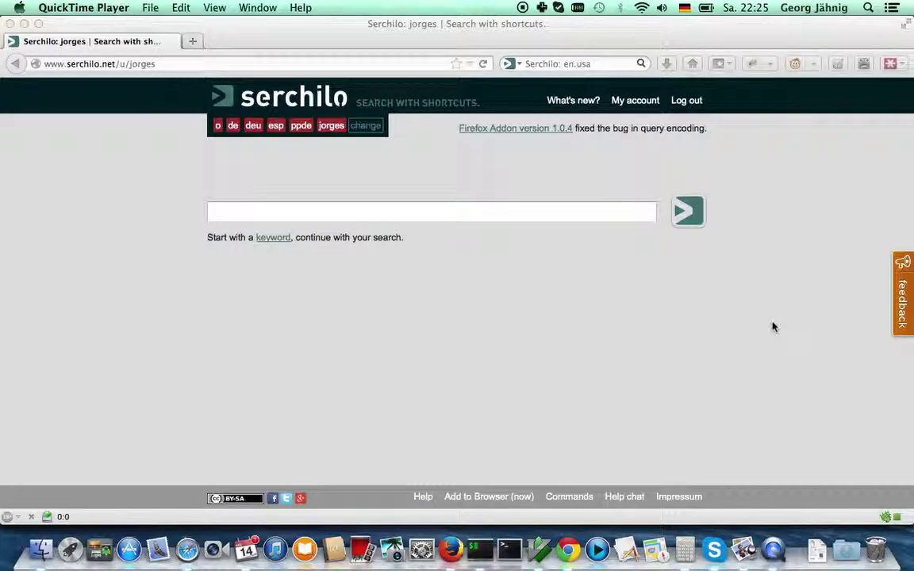
Highlight the personal user path and user name within the search page's web address.
left_click(774, 327)
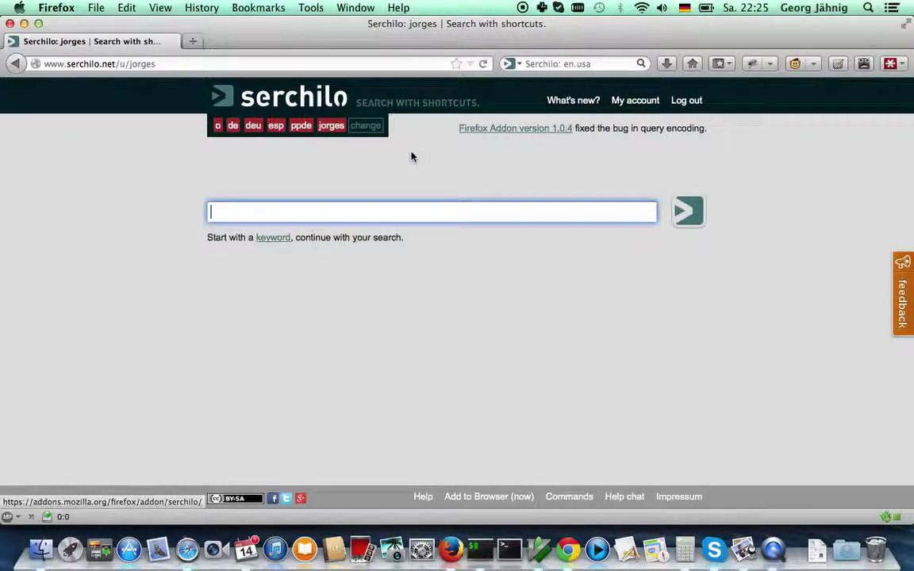
left_click_drag(118, 64, 161, 65)
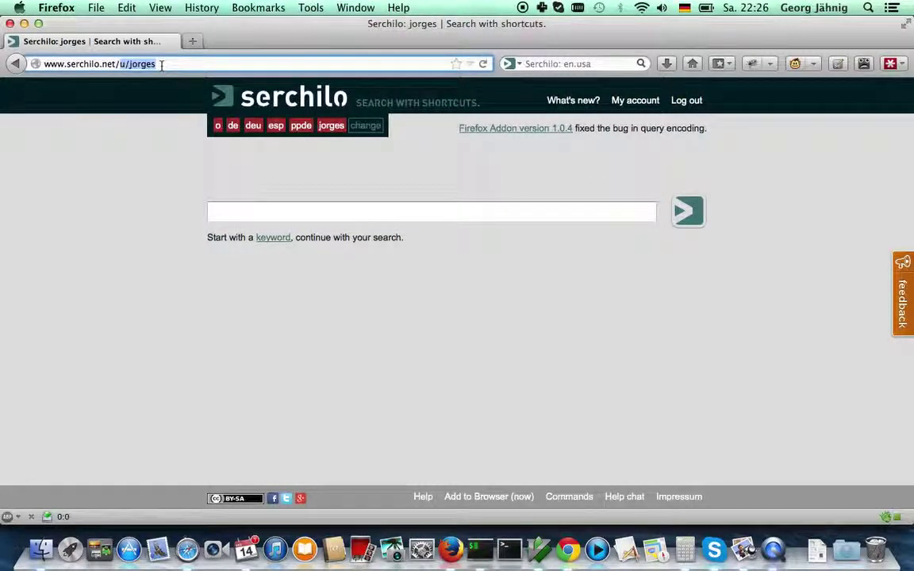
left_click(161, 65)
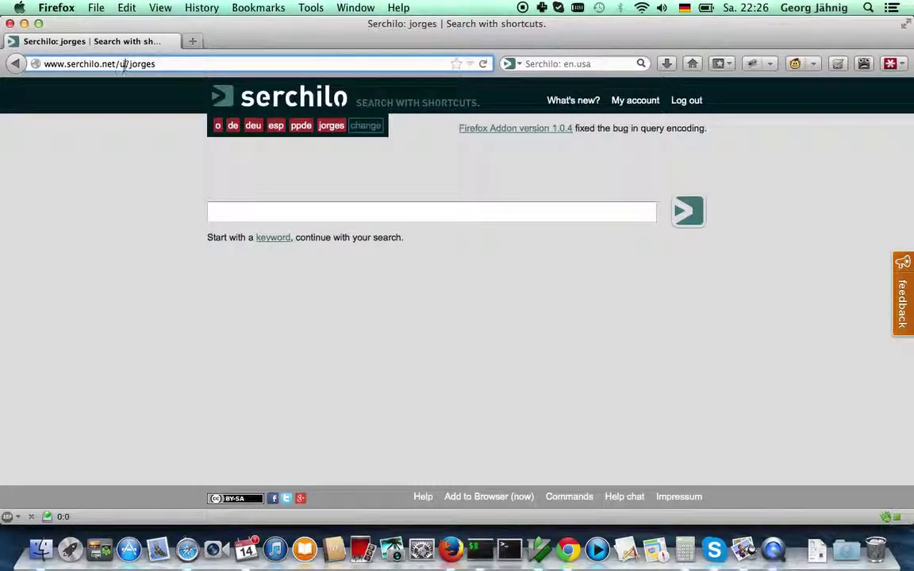
double_click(140, 64)
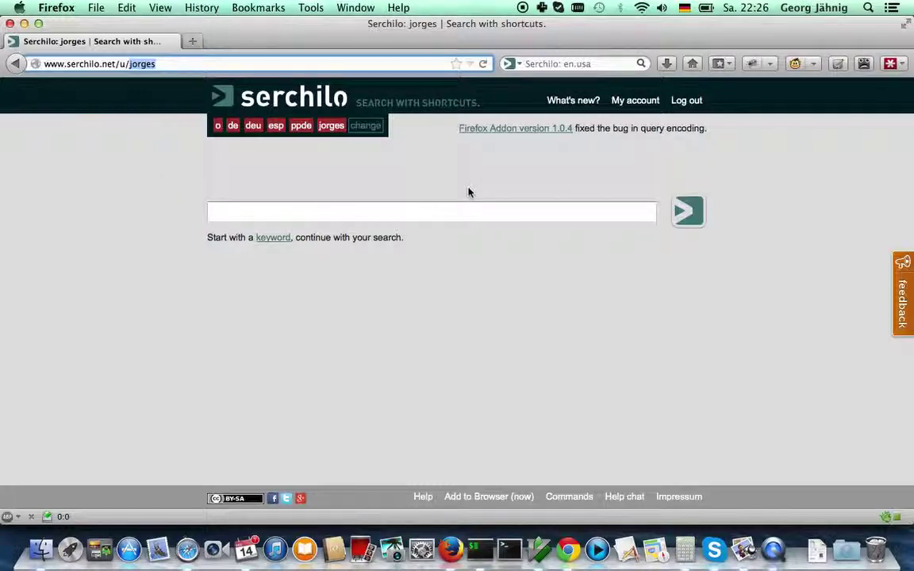
left_click(549, 175)
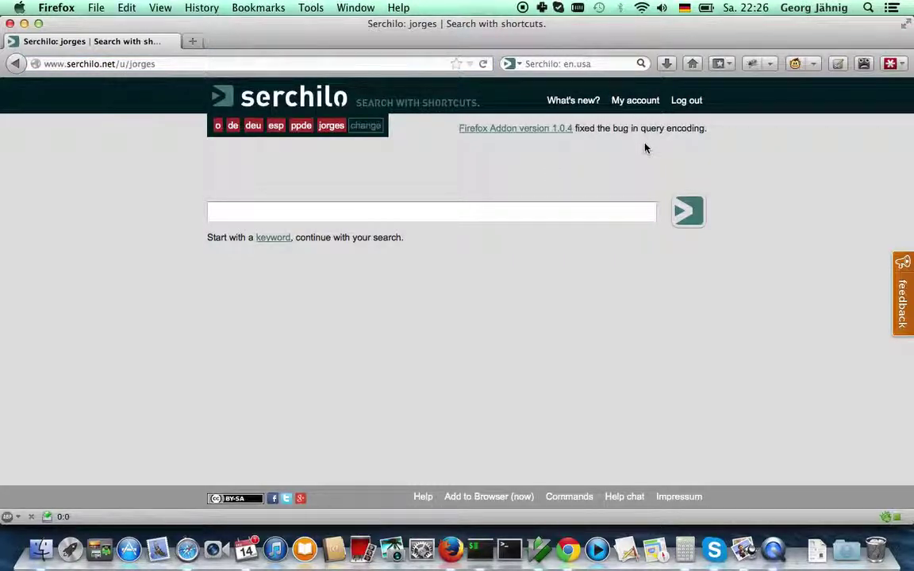
View the account overview and request its default keyword settings, then return to the search page.
left_click(638, 101)
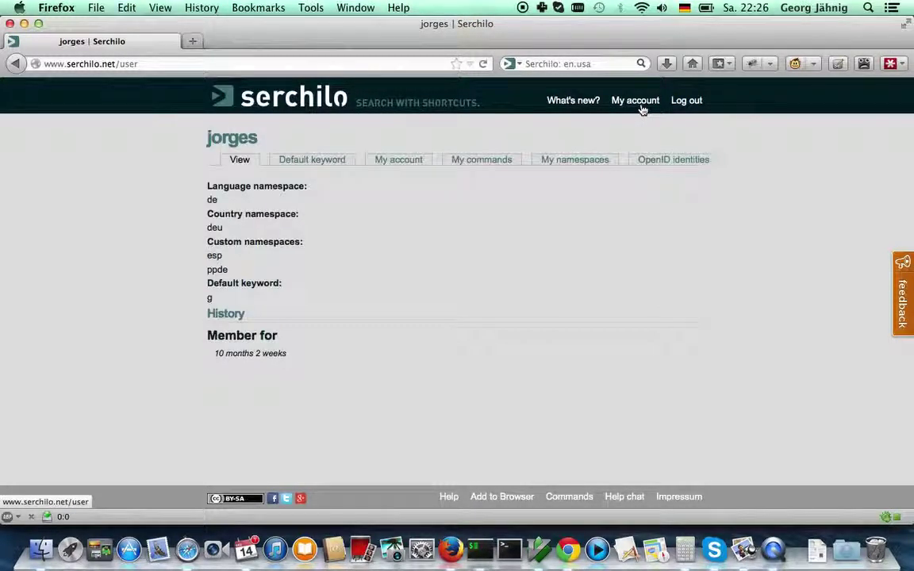
left_click(316, 161)
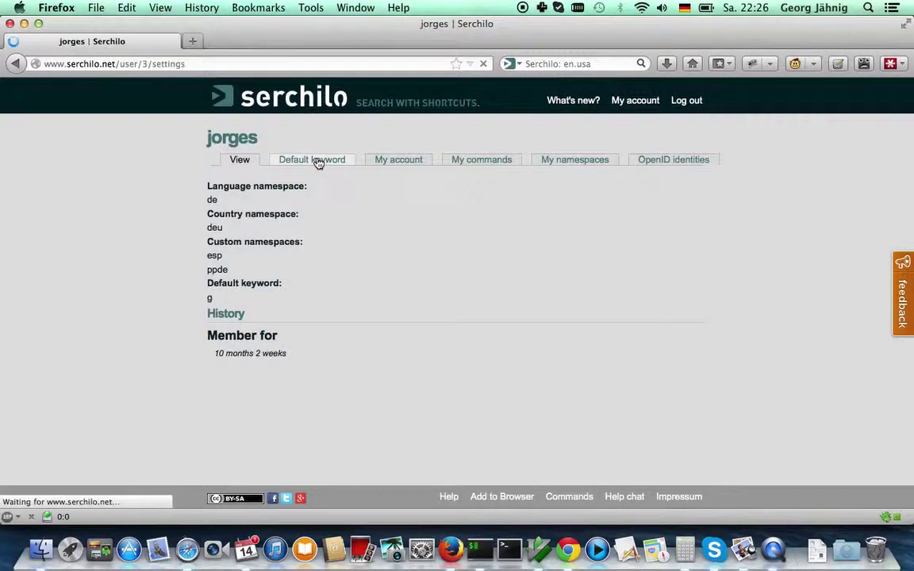
left_click(256, 105)
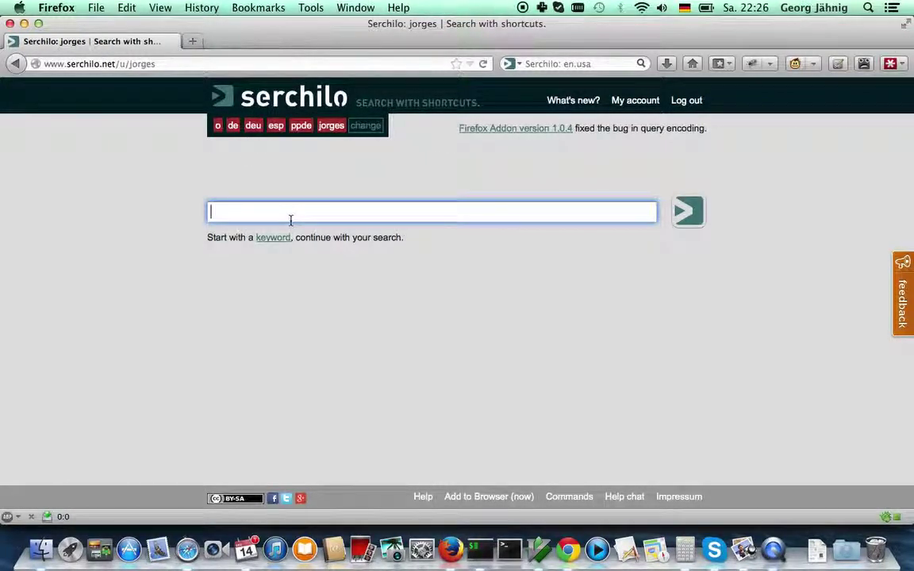
Search for "something" without a command keyword and look over the Google results.
type("someth")
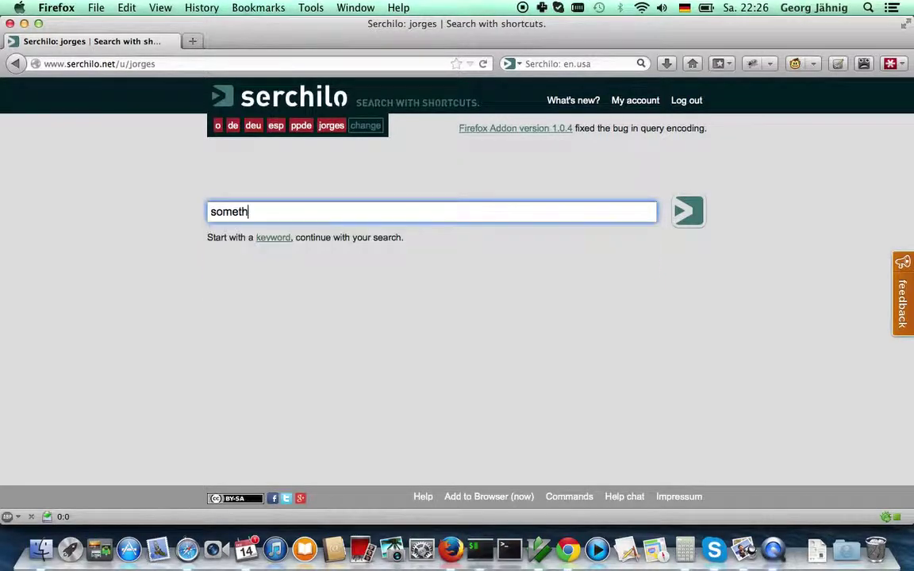
type("ing")
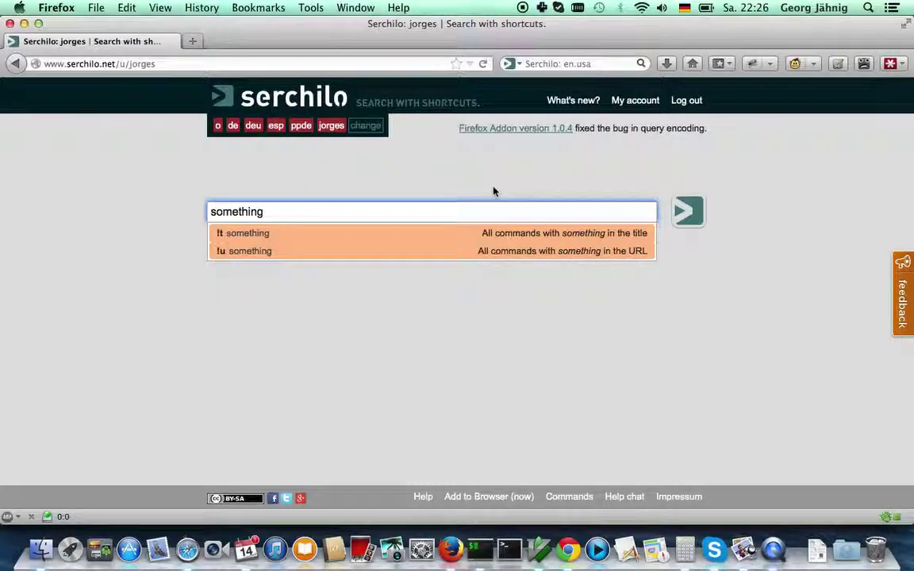
left_click(691, 216)
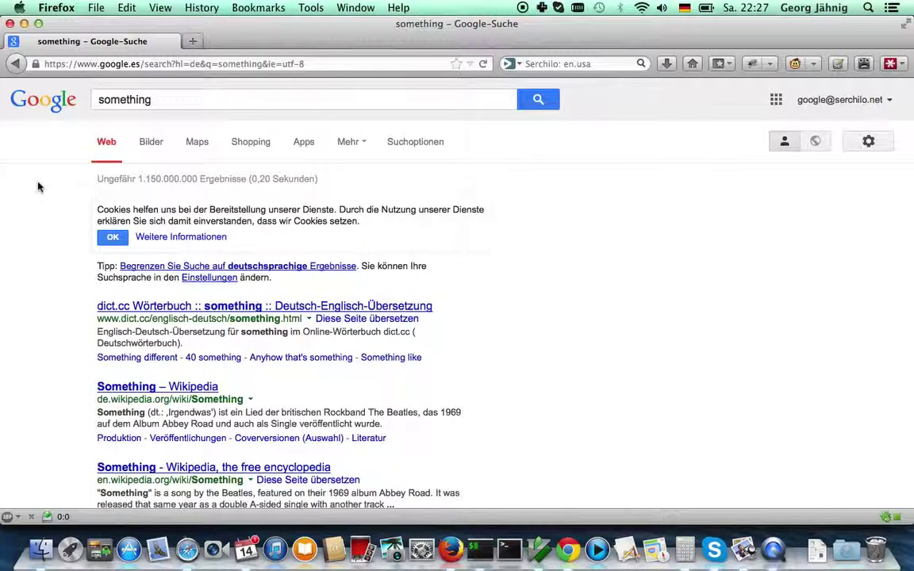
scroll(38, 186, "down", 1)
scroll(37, 187, "down", 1)
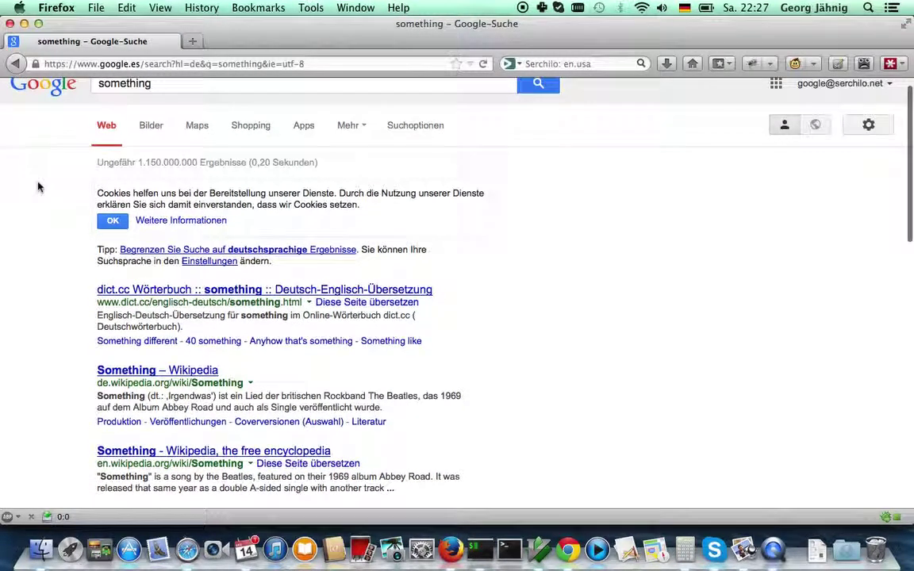
Return to the search page, open the account's list of personal commands and look through it.
left_click(13, 66)
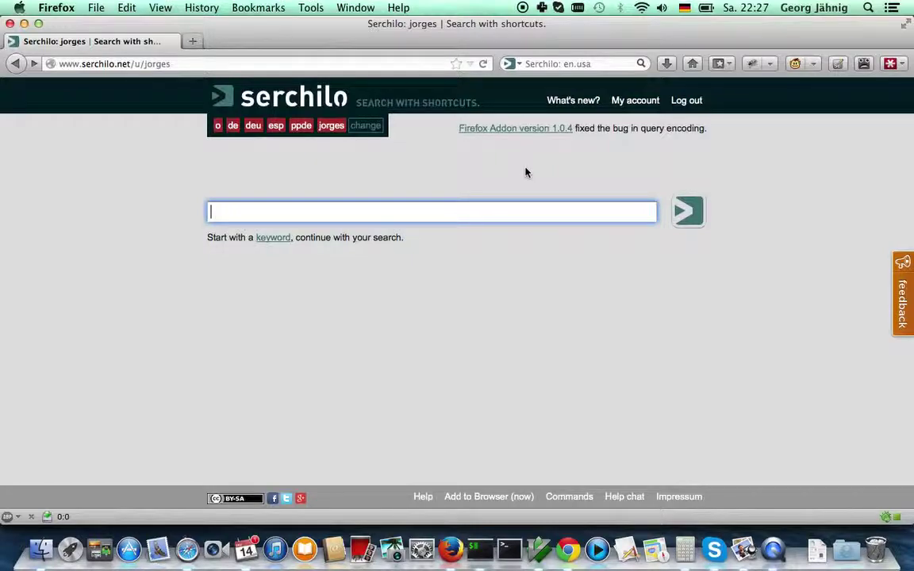
left_click(639, 108)
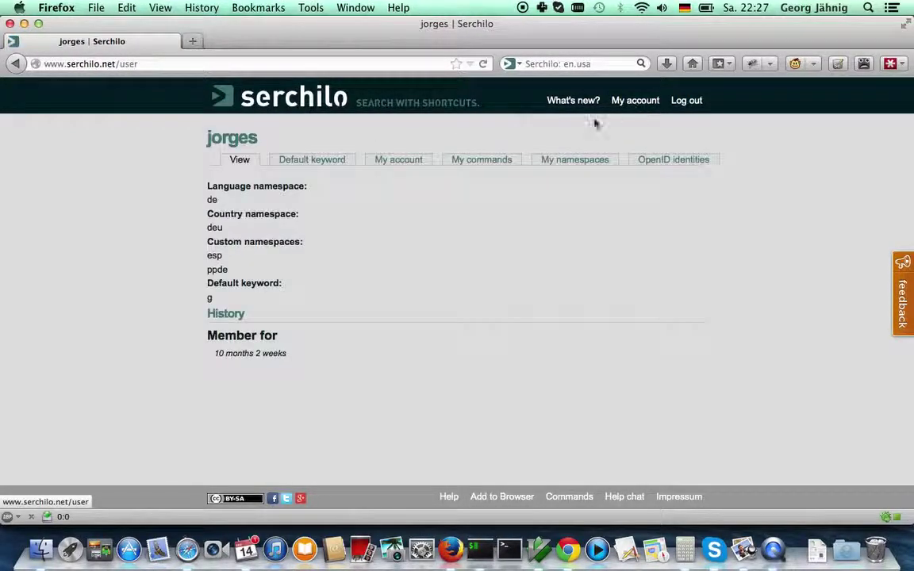
left_click(491, 161)
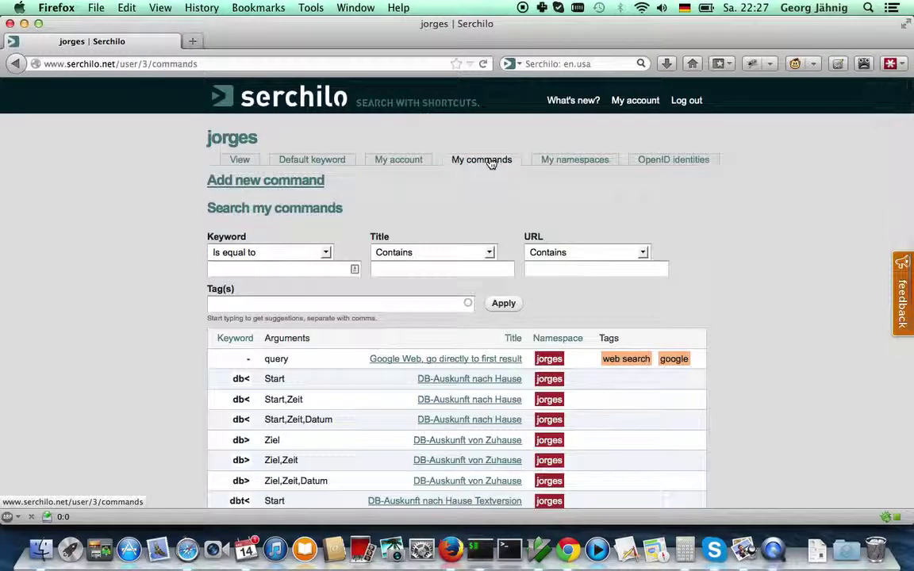
scroll(790, 432, "down", 5)
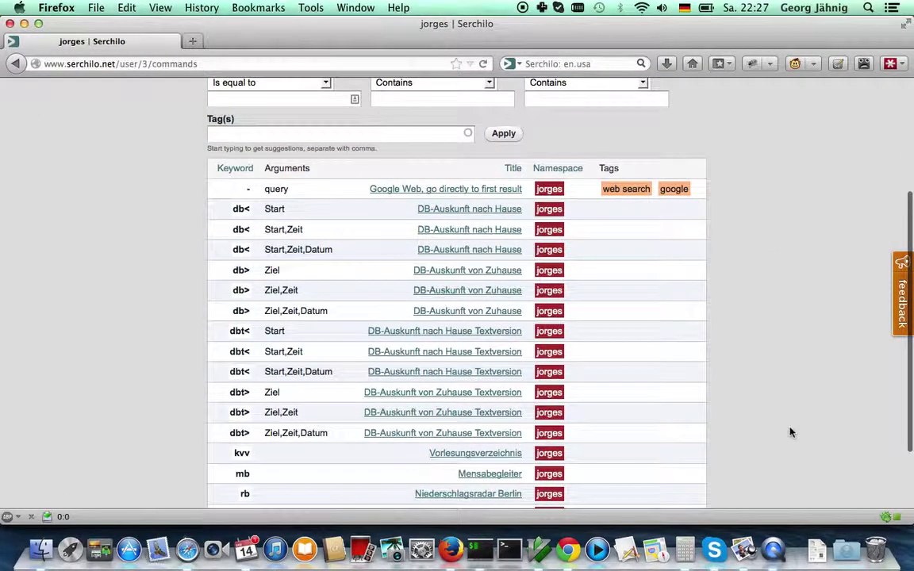
scroll(790, 432, "down", 3)
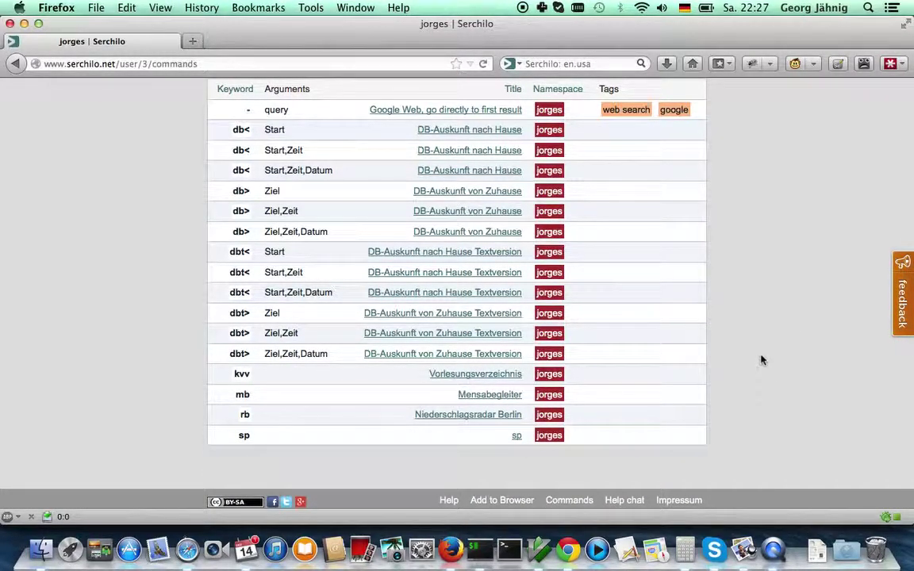
scroll(759, 361, "up", 7)
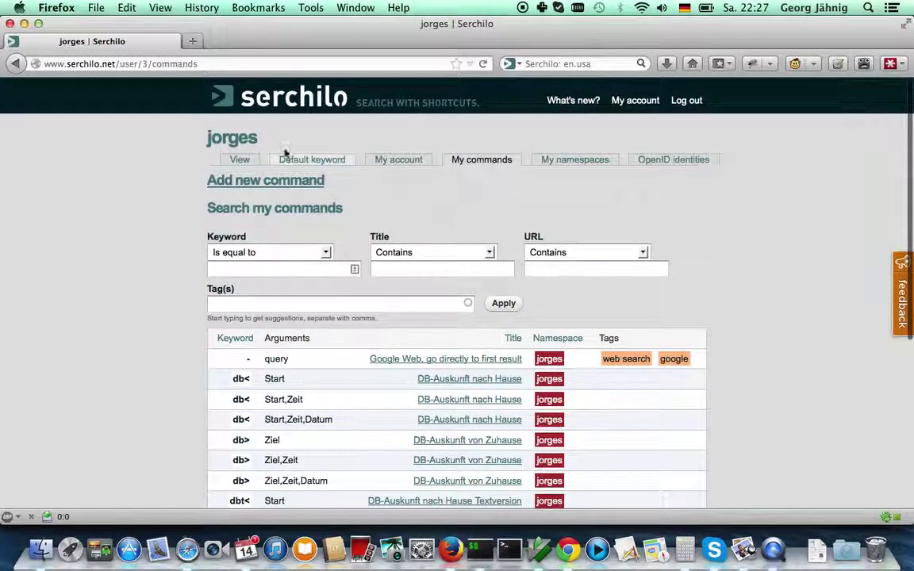
From the search page, run the query "gd berlin, hamburg" and view the whole route on the map.
left_click(259, 97)
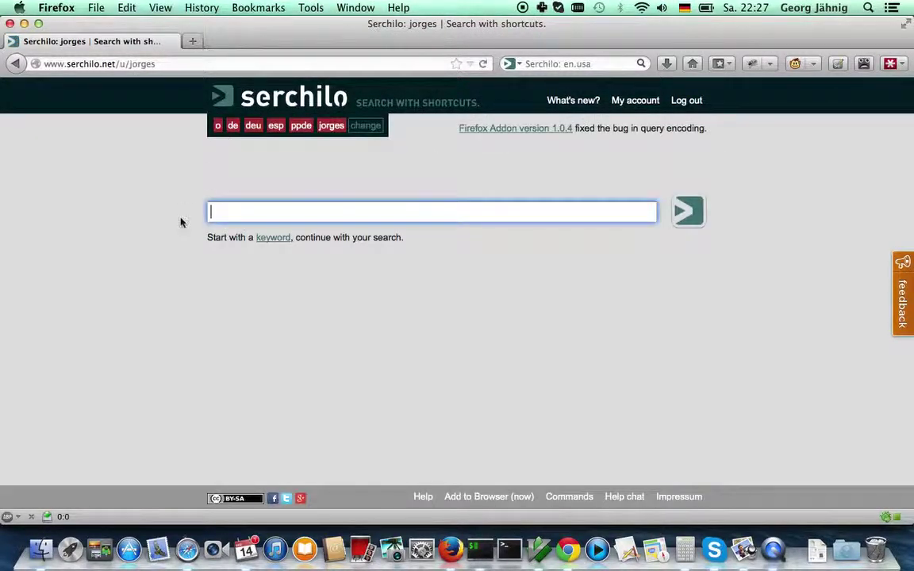
type("gd")
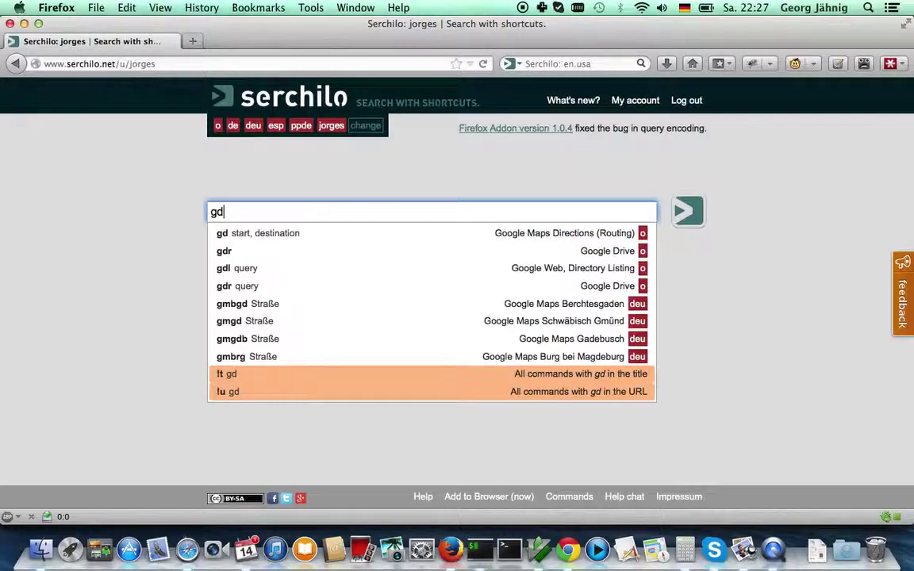
type(" b")
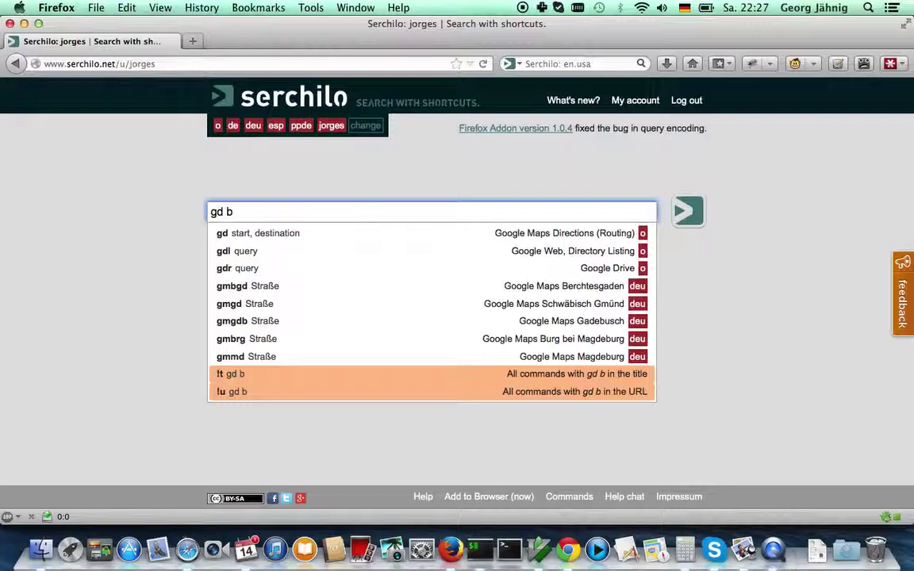
type("erlin")
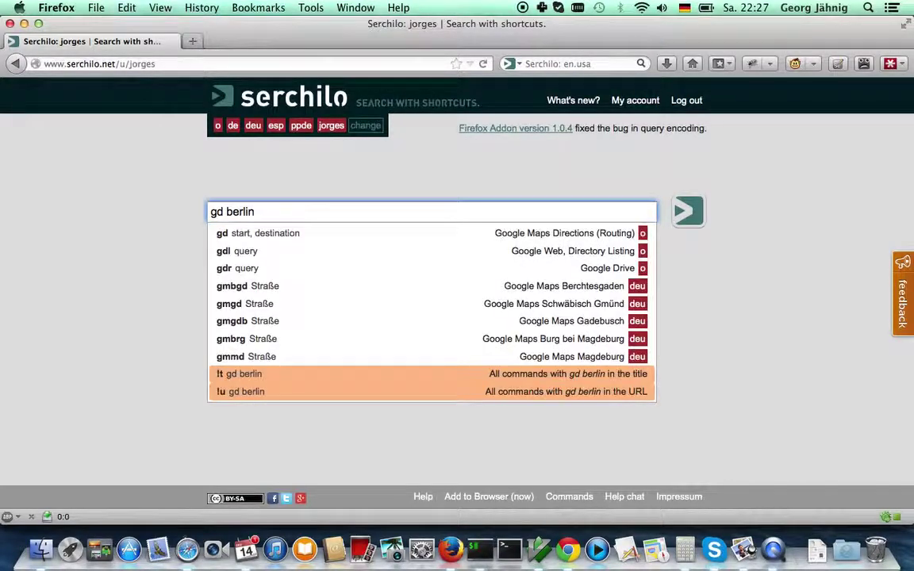
type(", hamburg")
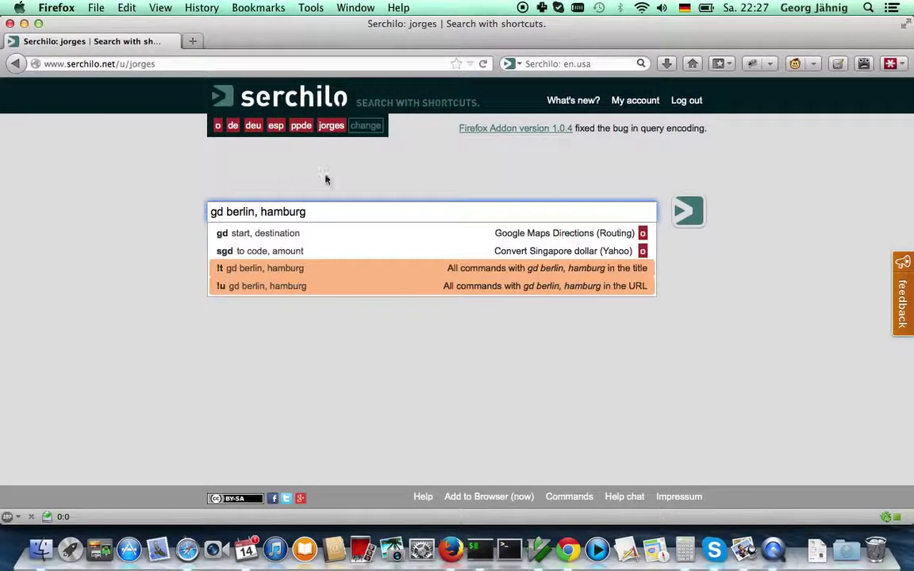
left_click(682, 213)
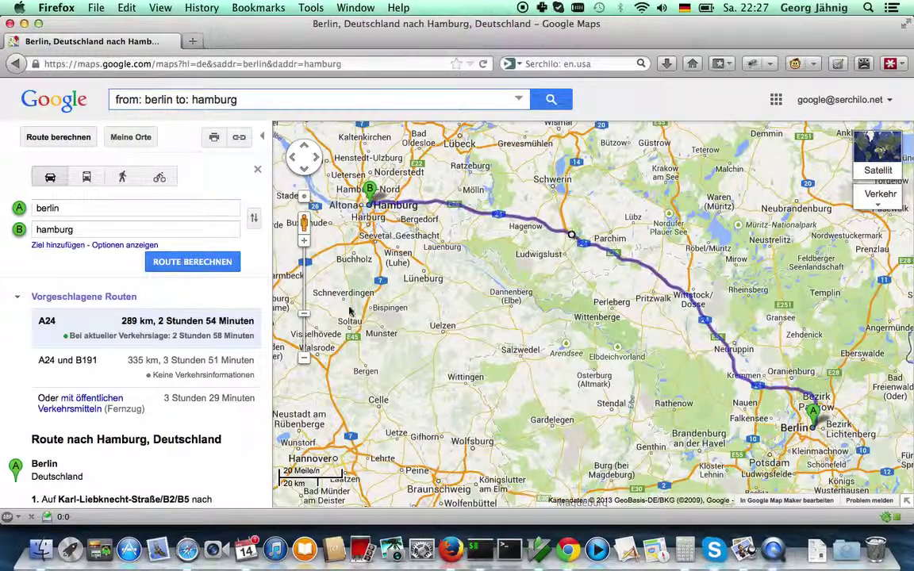
left_click(302, 362)
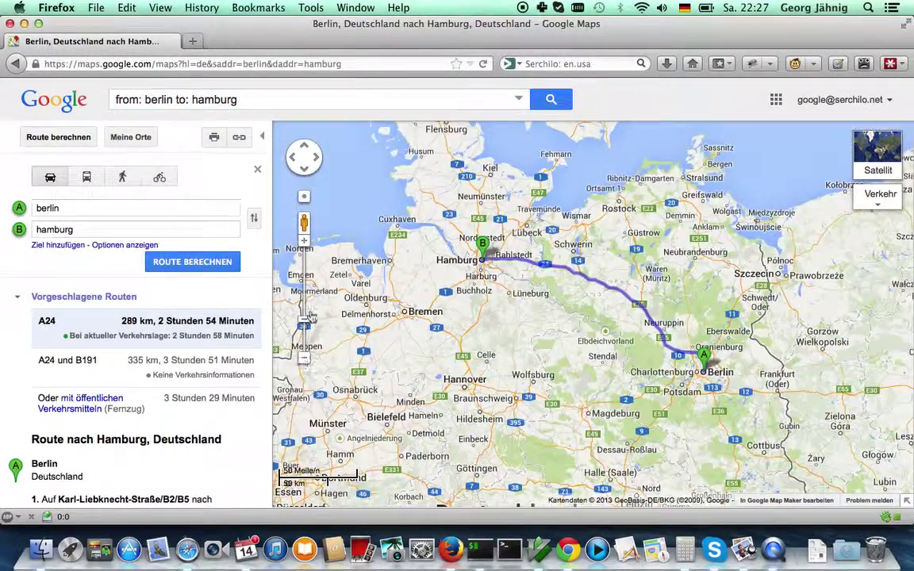
Find the Google Maps Directions (Routing) command by its keyword gd and open the form for cloning it.
left_click(15, 64)
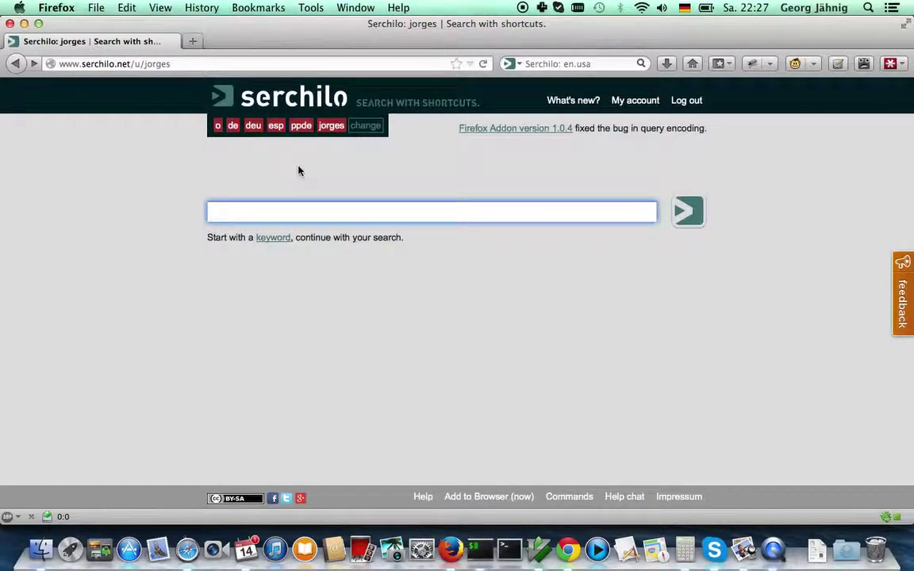
type("gd")
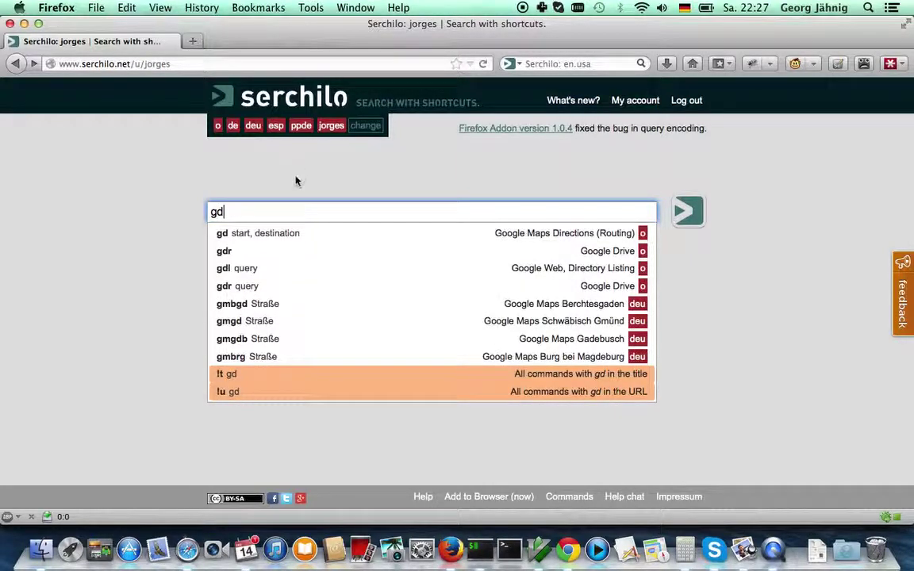
left_click(288, 234)
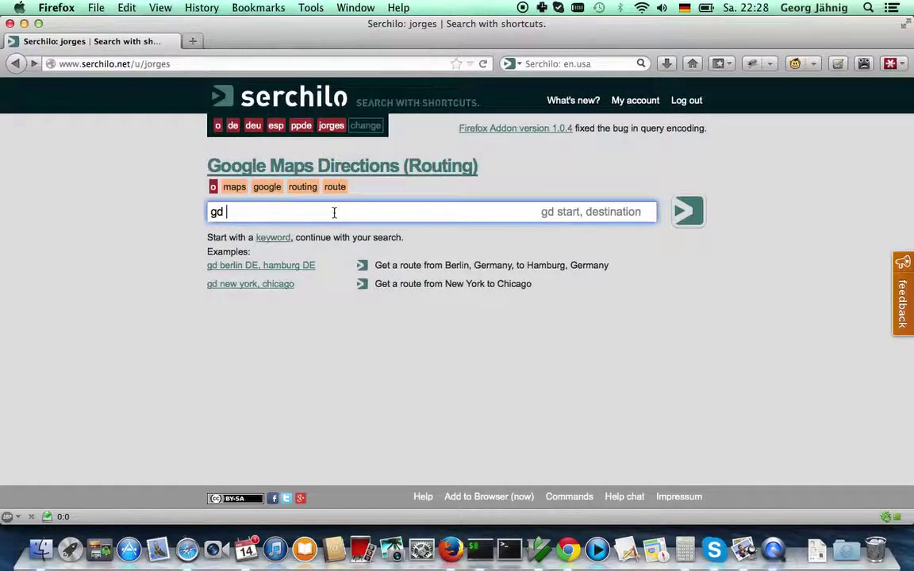
left_click(414, 176)
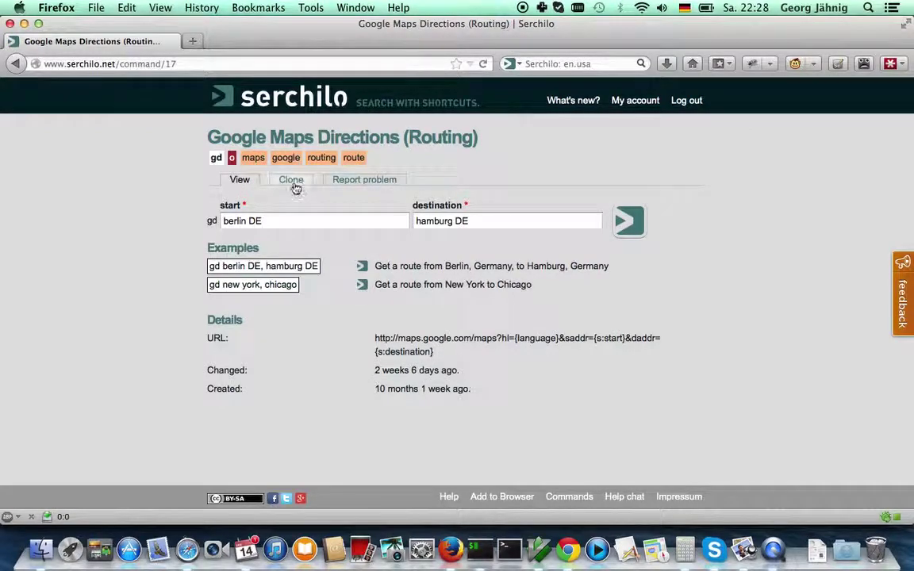
left_click(291, 181)
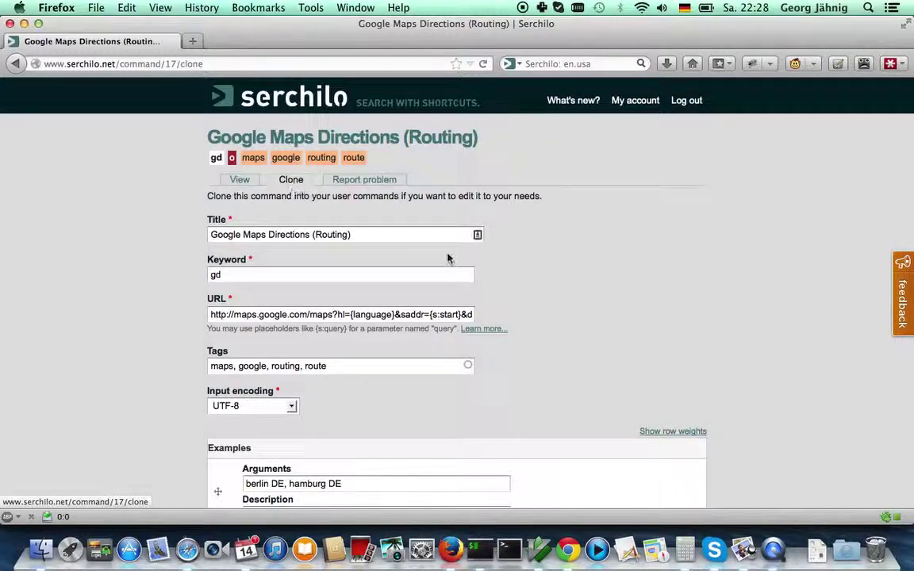
Replace the {s:start} placeholder in the cloned command's URL with the fixed start berlin.
scroll(549, 330, "down", 3)
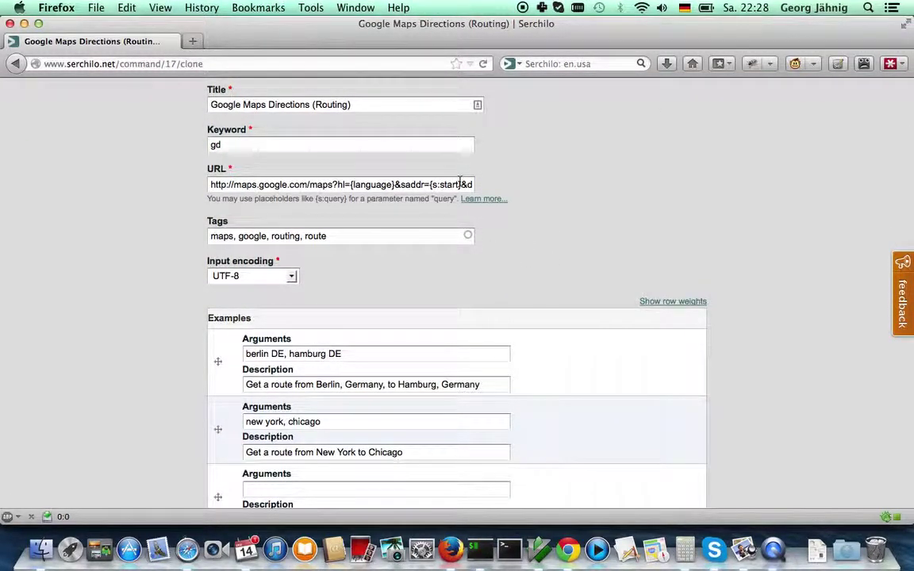
scroll(568, 183, "up", 1)
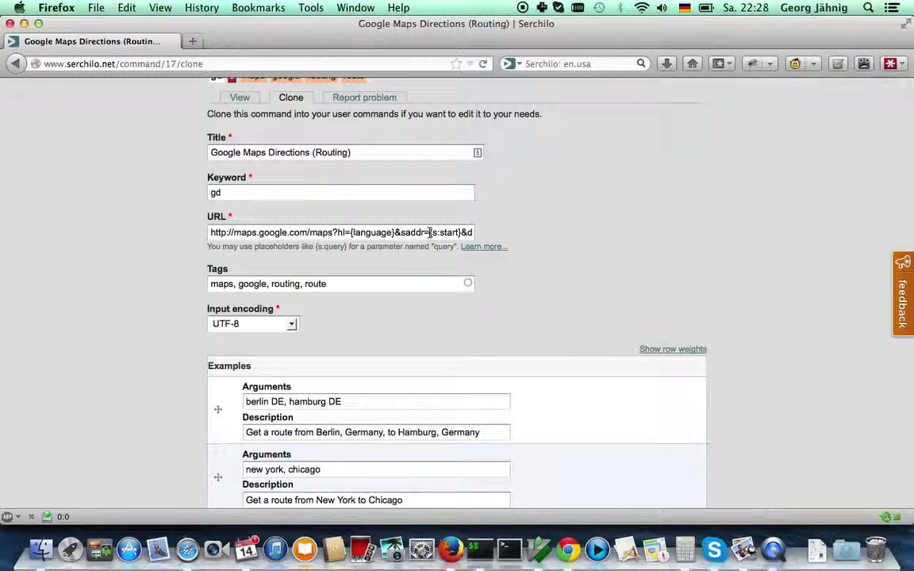
left_click(463, 233)
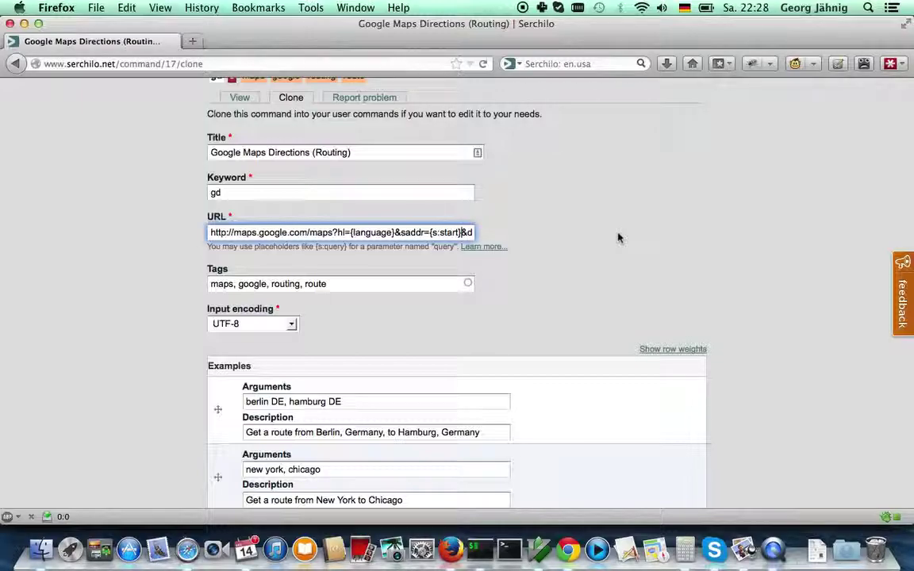
key("shift+Left")
key("shift+Left")
key("shift+Left")
key("shift+Left")
key("shift+Left")
type("berlin")
key("Right")
key("Right")
key("Right")
key("Right")
key("Right")
key("Right")
key("Right")
key("Right")
key("Right")
key("Right")
key("Right")
key("Right")
key("Right")
key("Right")
key("Right")
key("Right")
key("Right")
key("Right")
key("Right")
key("Right")
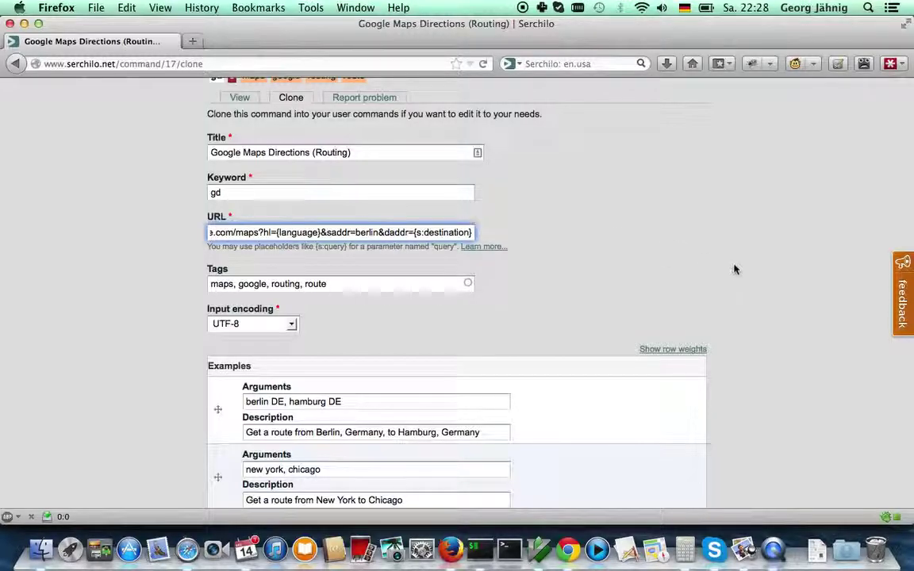
scroll(755, 277, "down", 5)
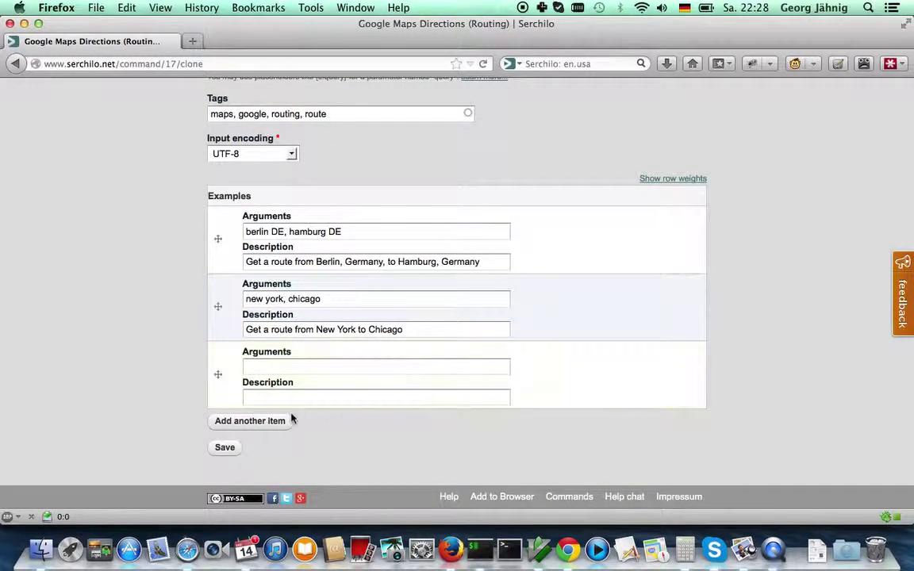
Clear the arguments and descriptions of both existing examples and save the cloned command.
triple_click(332, 295)
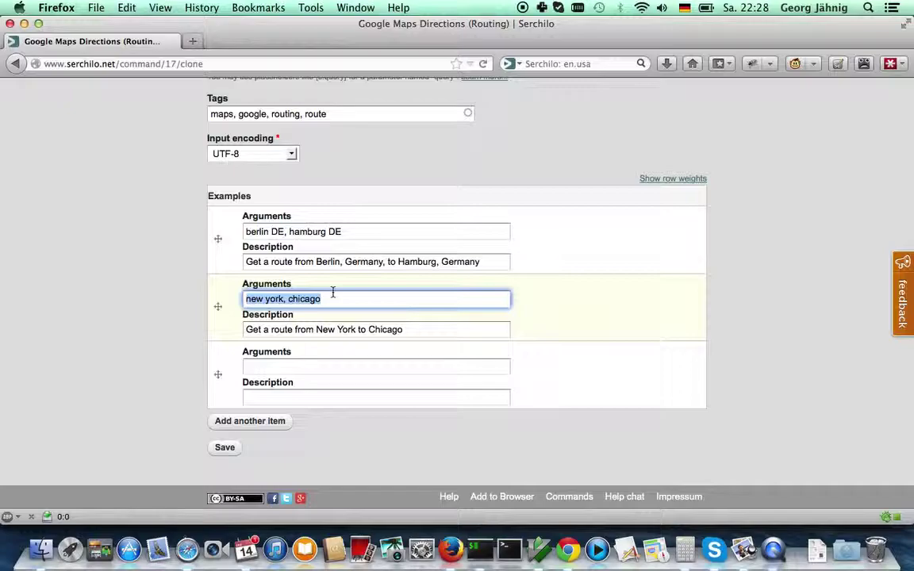
key("BackSpace")
key("Tab")
key("BackSpace")
key("shift+Tab")
key("shift+Tab")
key("shift+Tab")
key("BackSpace")
key("shift+Tab")
key("BackSpace")
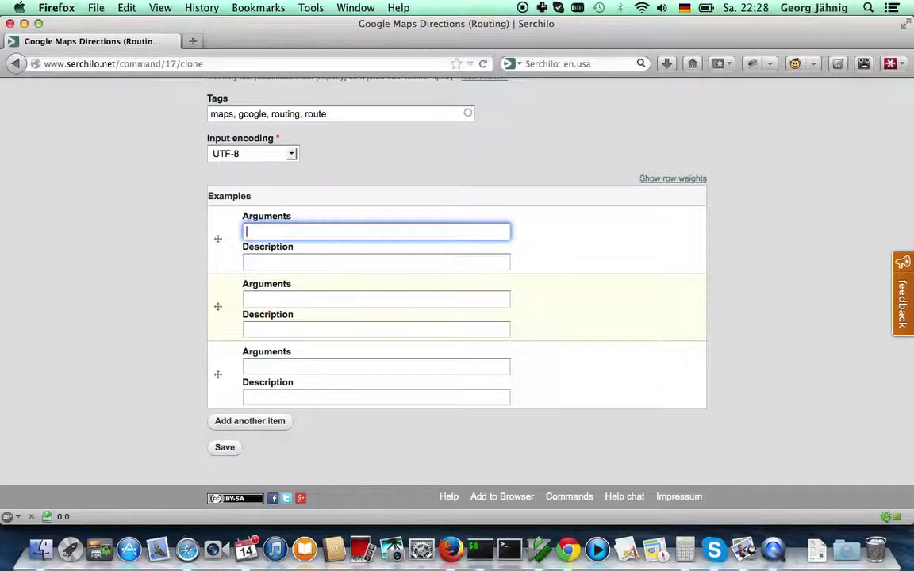
left_click(224, 448)
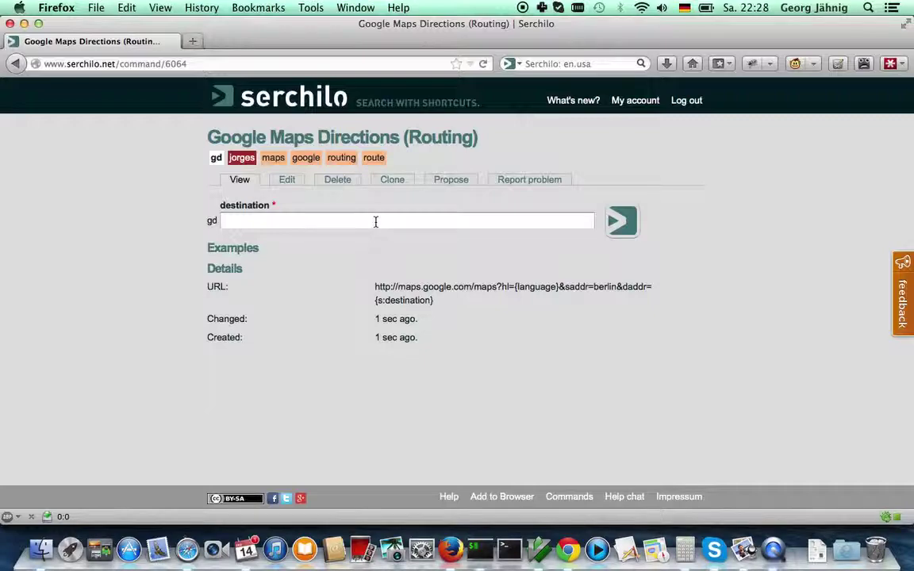
From the search page, run the query "gd hamburg" to test the personal command, and return to the search page.
left_click(376, 223)
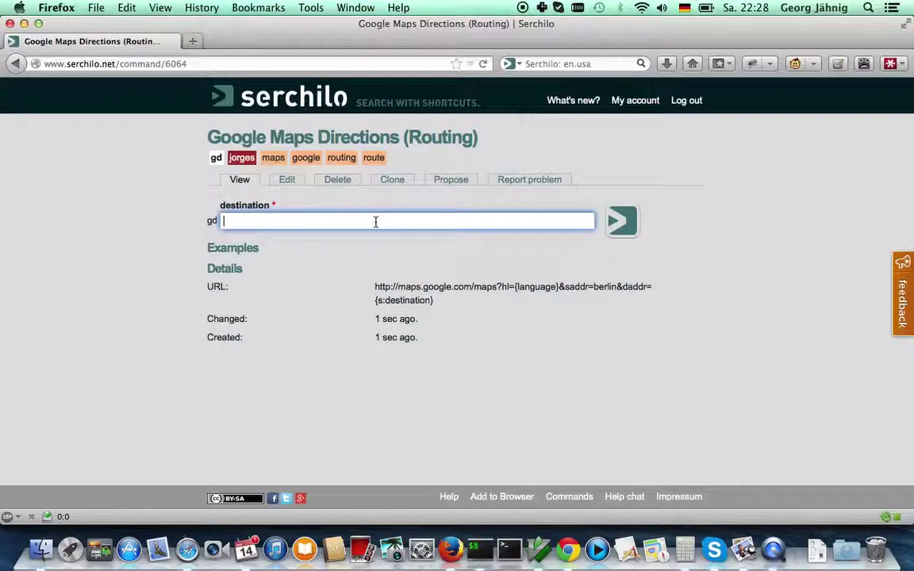
left_click(257, 106)
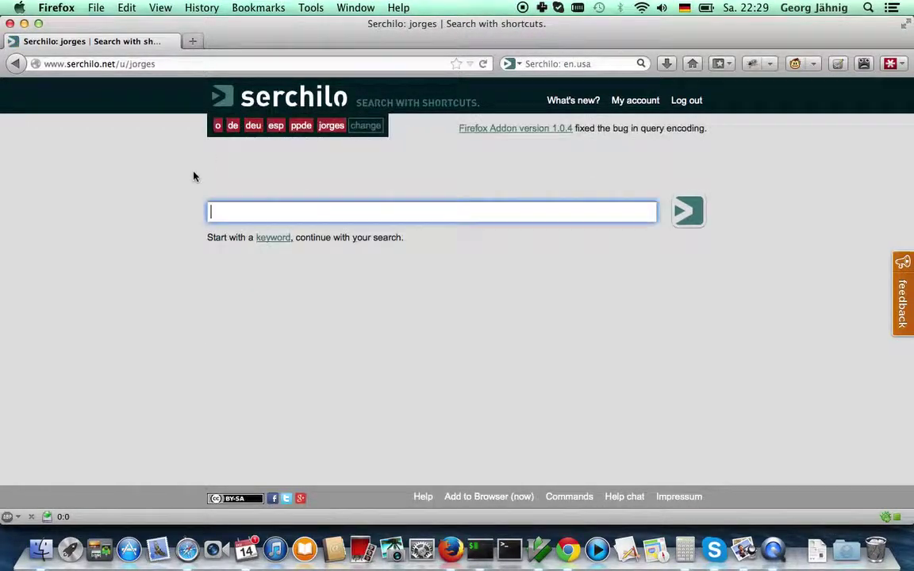
type("gd ")
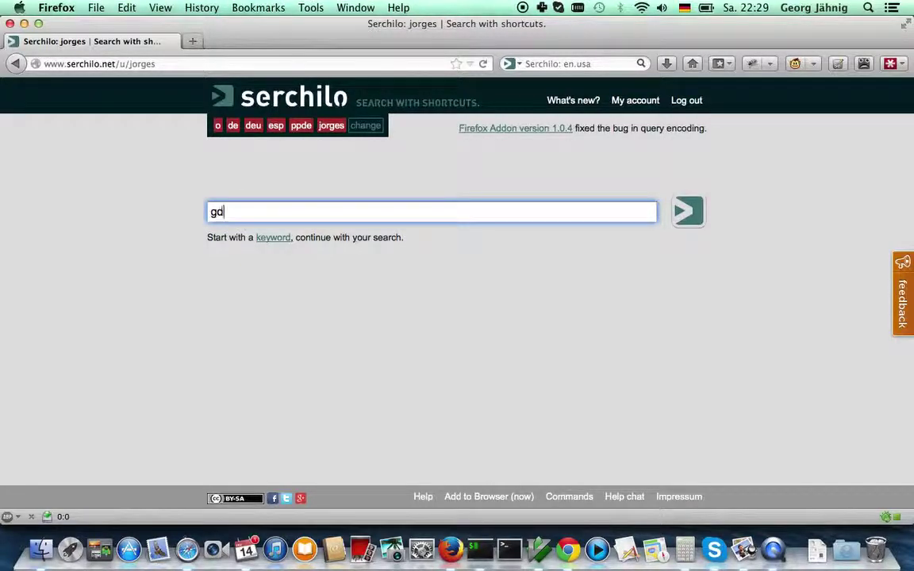
type("hamburg")
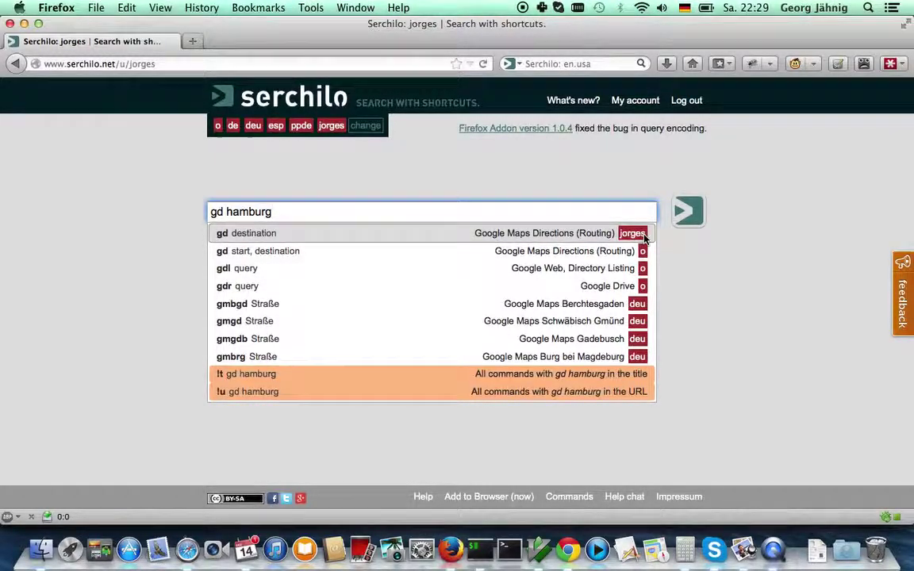
left_click(684, 221)
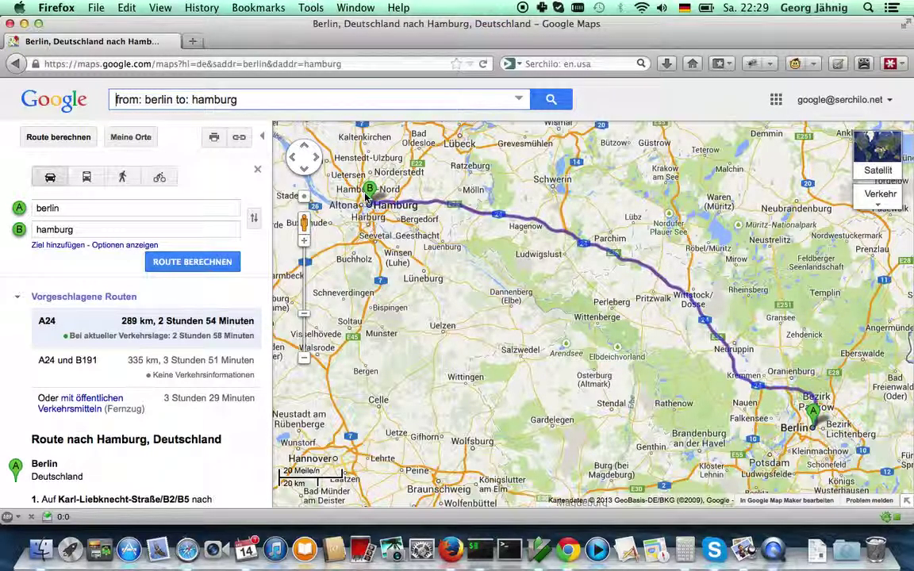
left_click(15, 63)
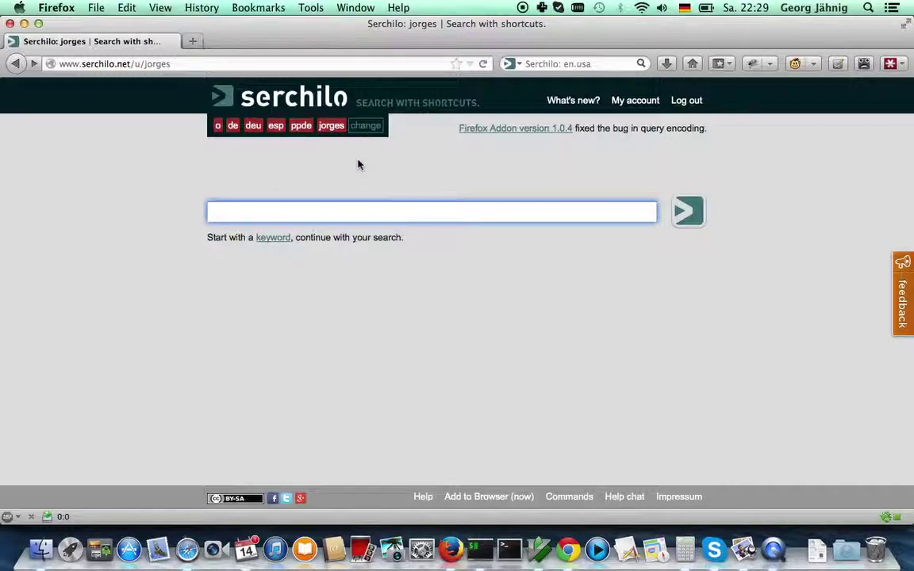
left_click_drag(172, 63, 133, 63)
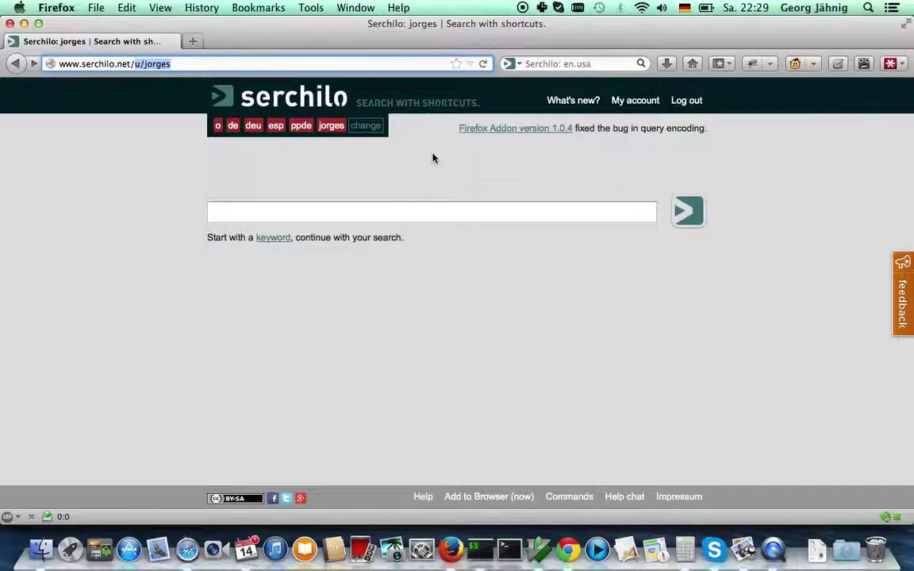
left_click(516, 158)
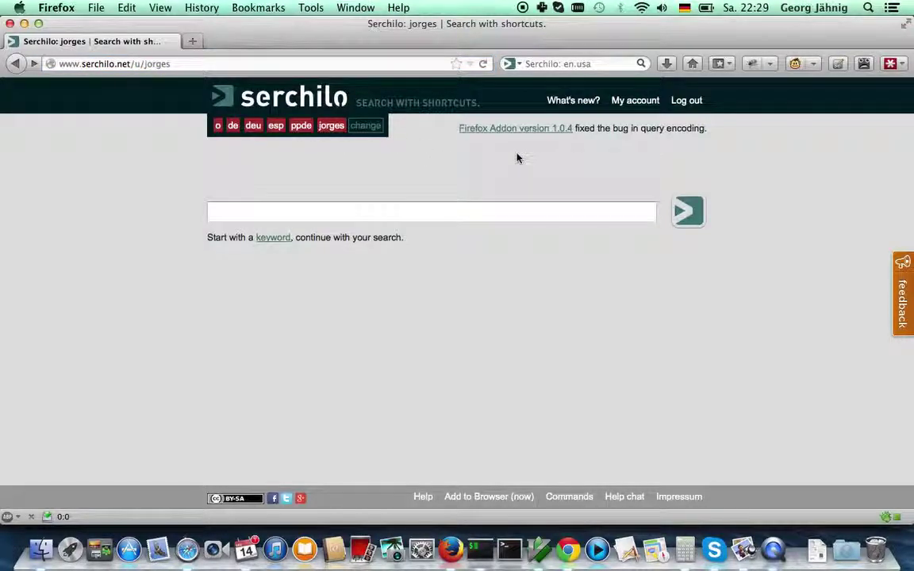